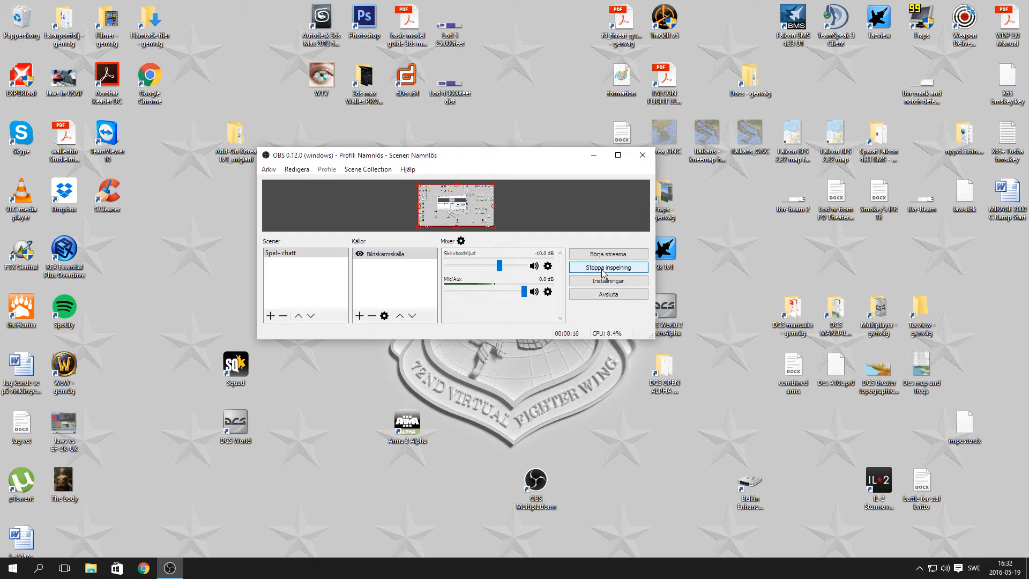
# Minimize the OBS window and open Devices and Printers (Enheter och skrivare) from the Windows device settings.
pyautogui.click(602, 268)
pyautogui.click(592, 156)
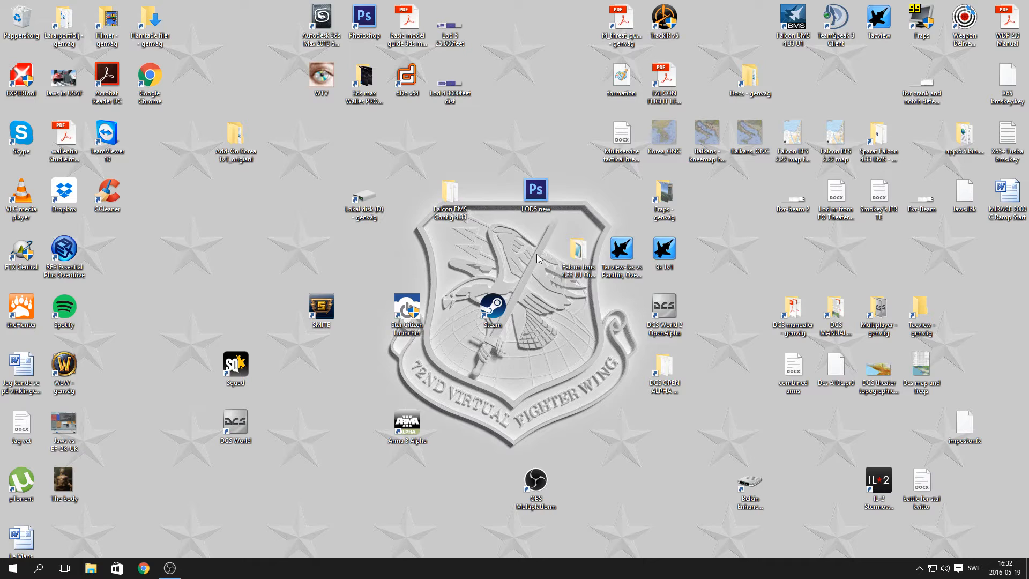
pyautogui.click(18, 570)
pyautogui.click(35, 507)
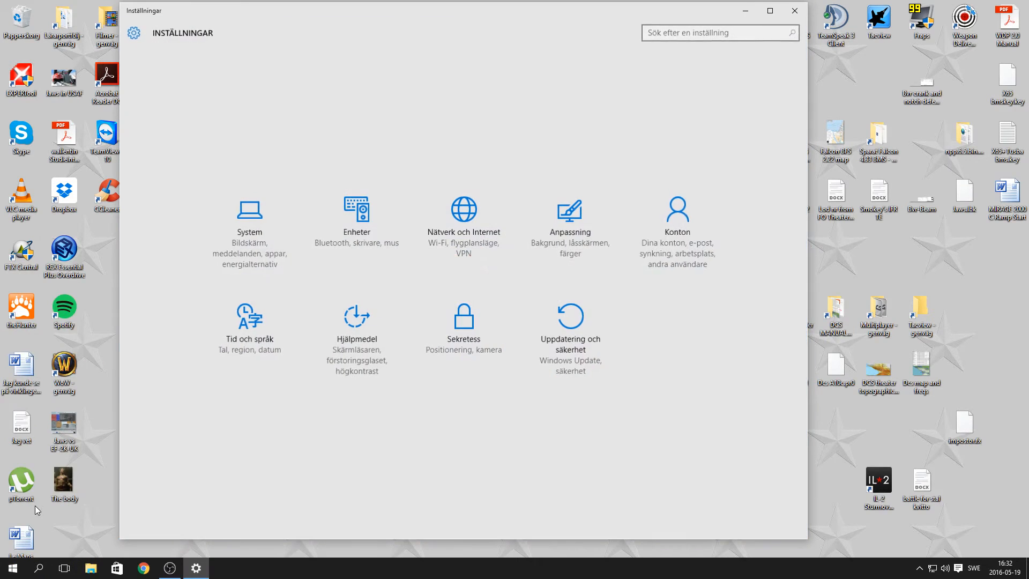
pyautogui.click(368, 232)
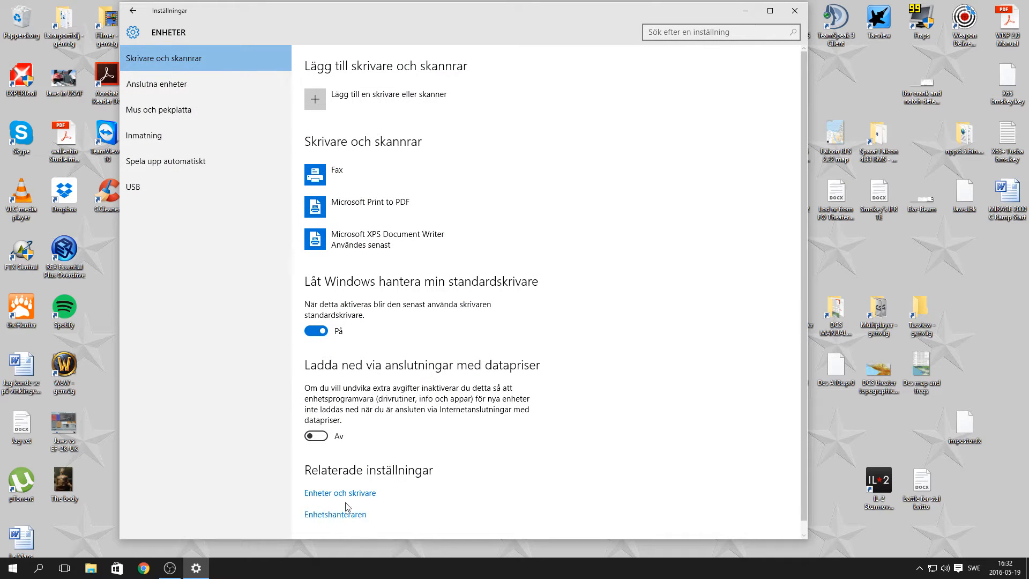
pyautogui.click(343, 494)
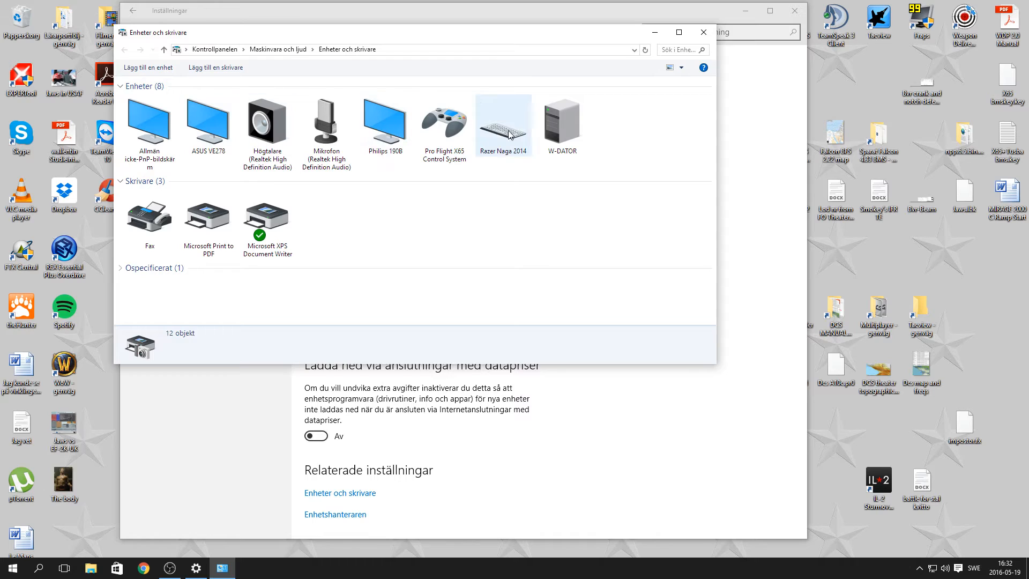
# Open the Saitek X65F Flight Controller's properties through the Pro Flight X65 Control System's game controller settings.
pyautogui.rightClick(455, 138)
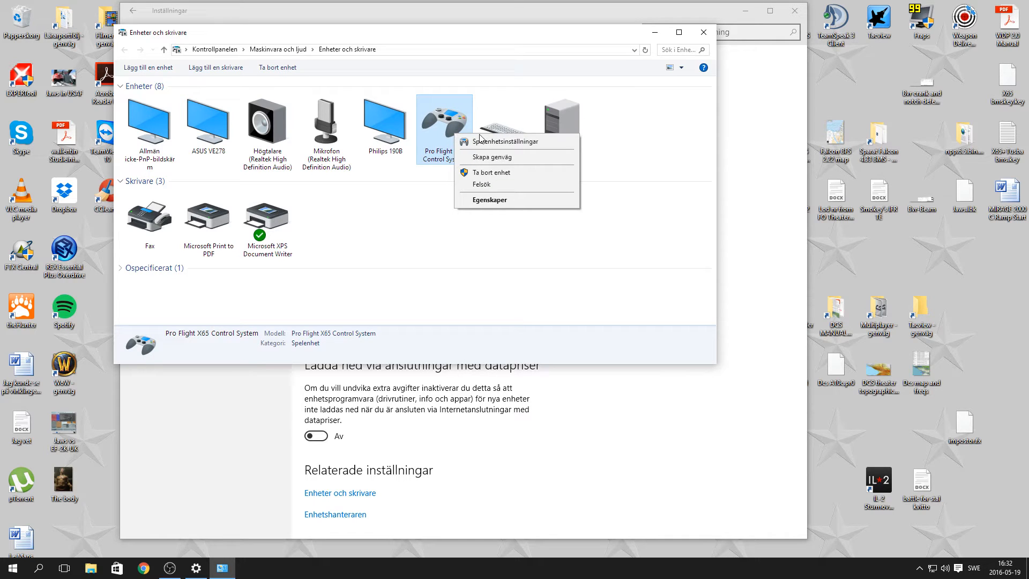
pyautogui.click(485, 142)
pyautogui.click(201, 181)
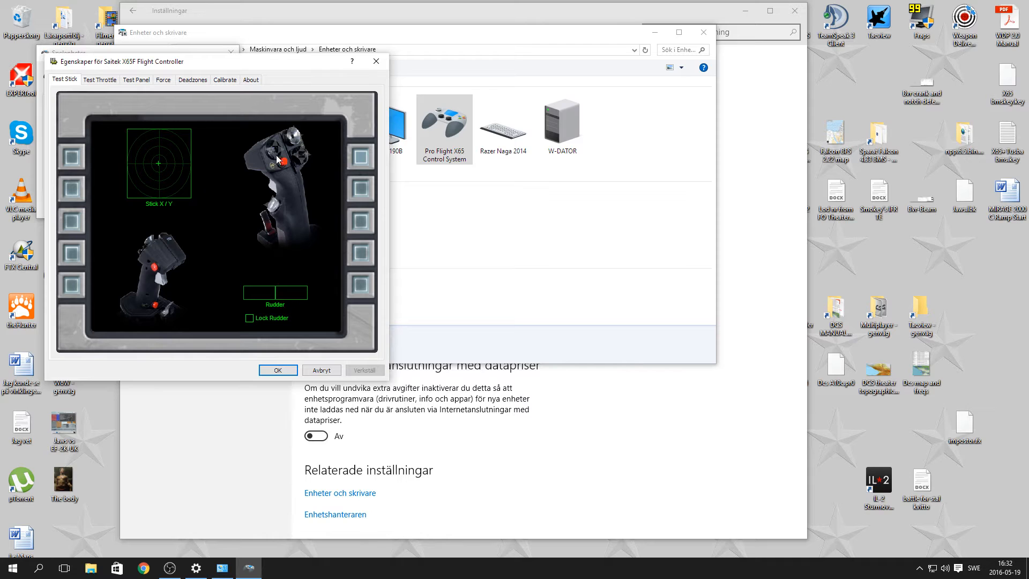
# Close the flight controller's properties along with the game controller, devices and Windows settings windows.
pyautogui.click(384, 66)
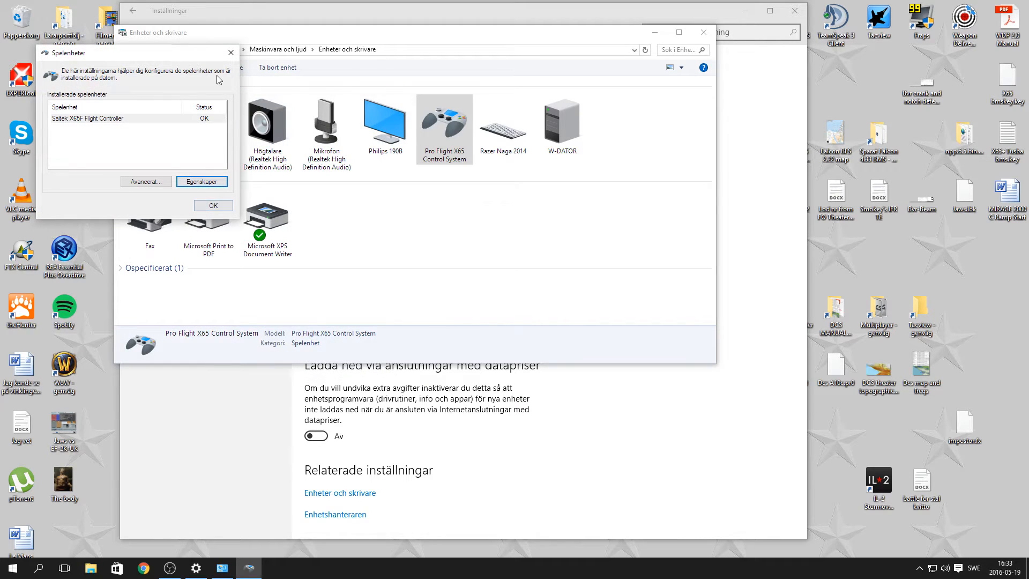
pyautogui.click(230, 52)
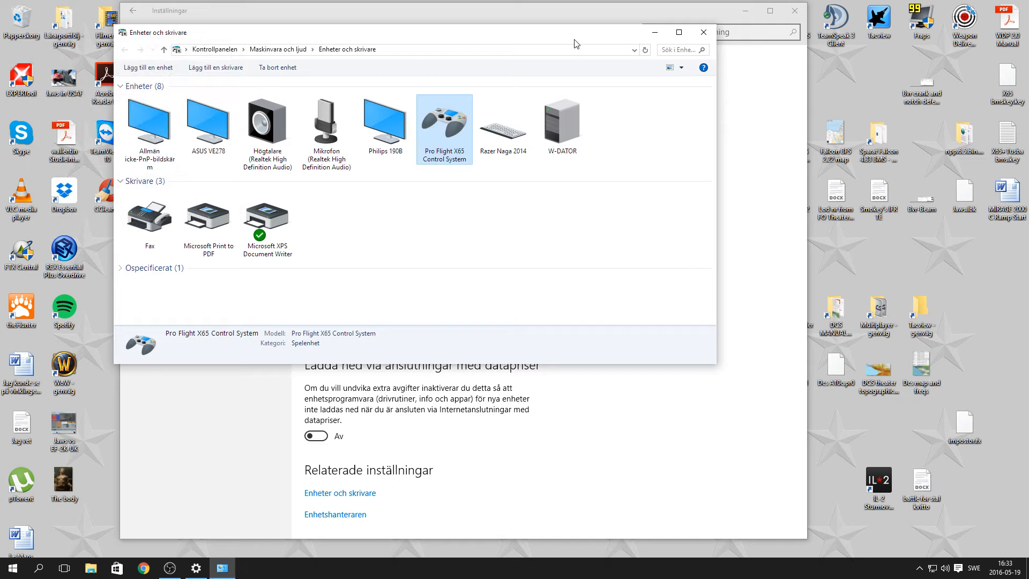
pyautogui.click(708, 33)
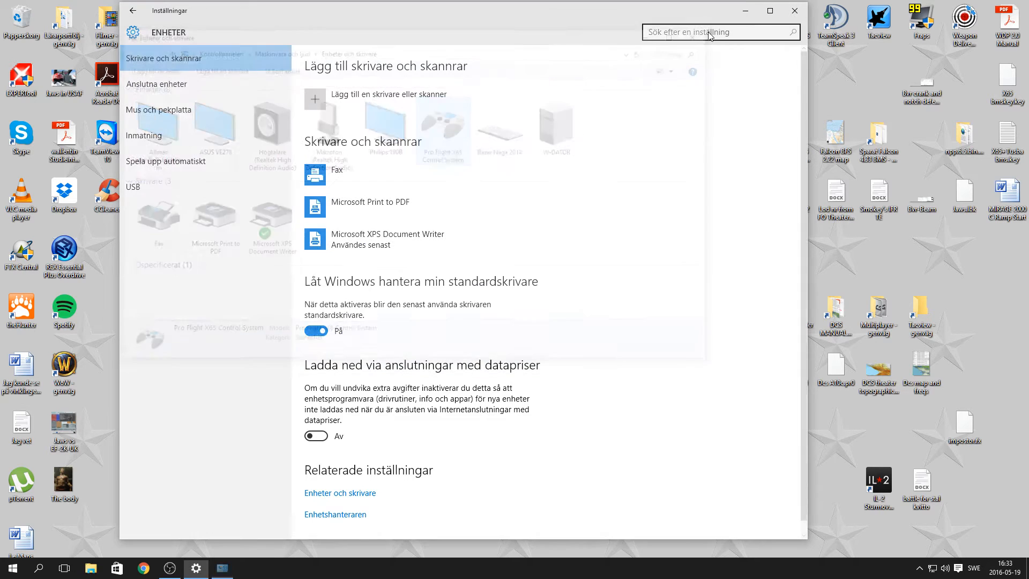
pyautogui.click(794, 12)
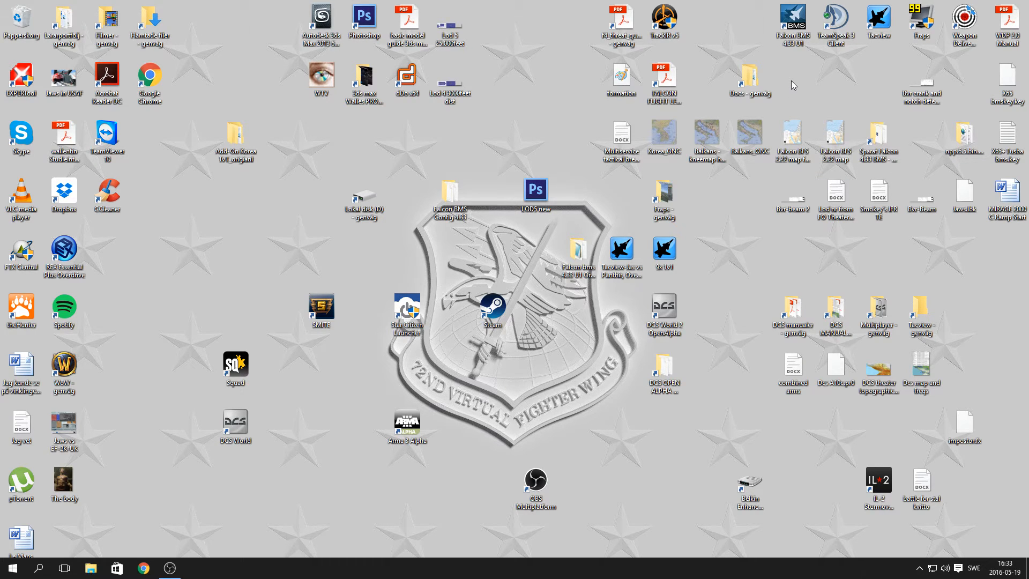
# Launch Falcon BMS 4.33 and view the pilot logbook, then return to the game's main screen.
pyautogui.doubleClick(793, 37)
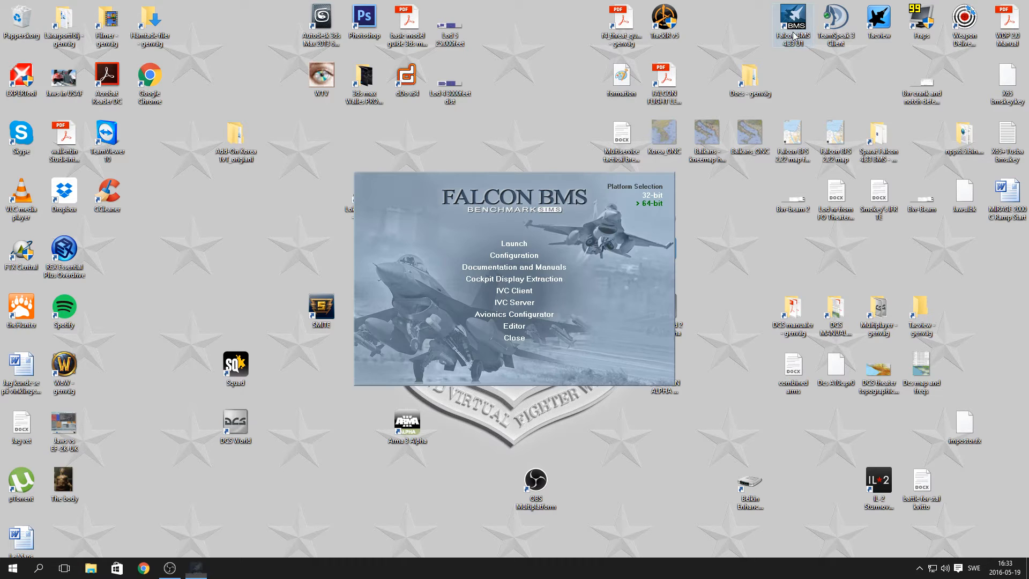
pyautogui.click(514, 243)
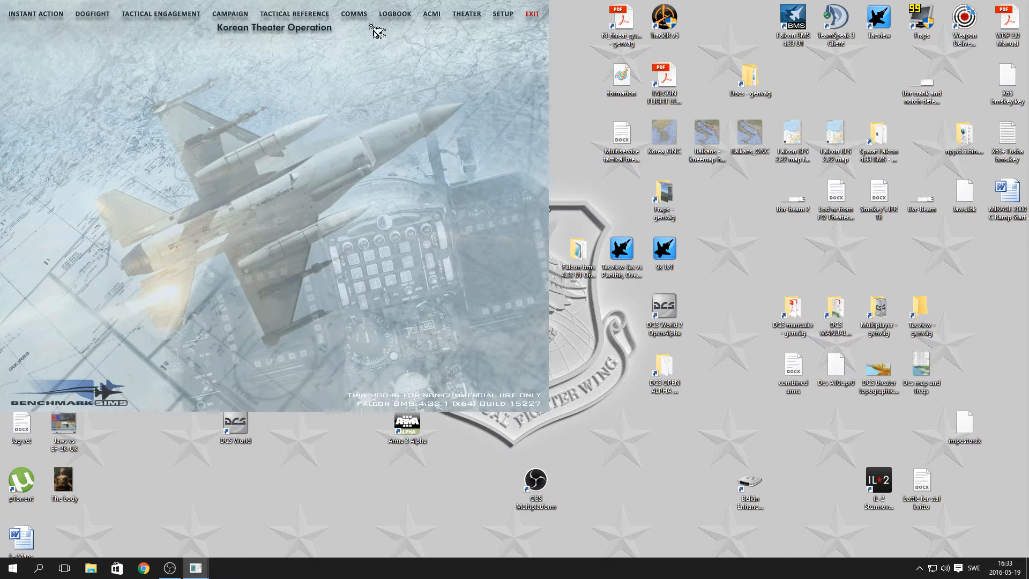
pyautogui.click(408, 21)
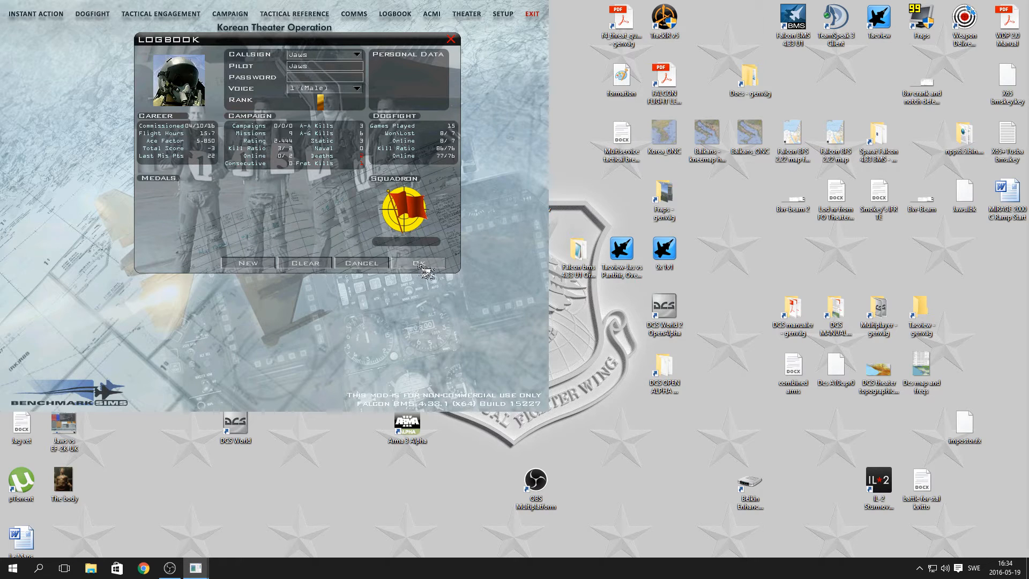
pyautogui.click(451, 39)
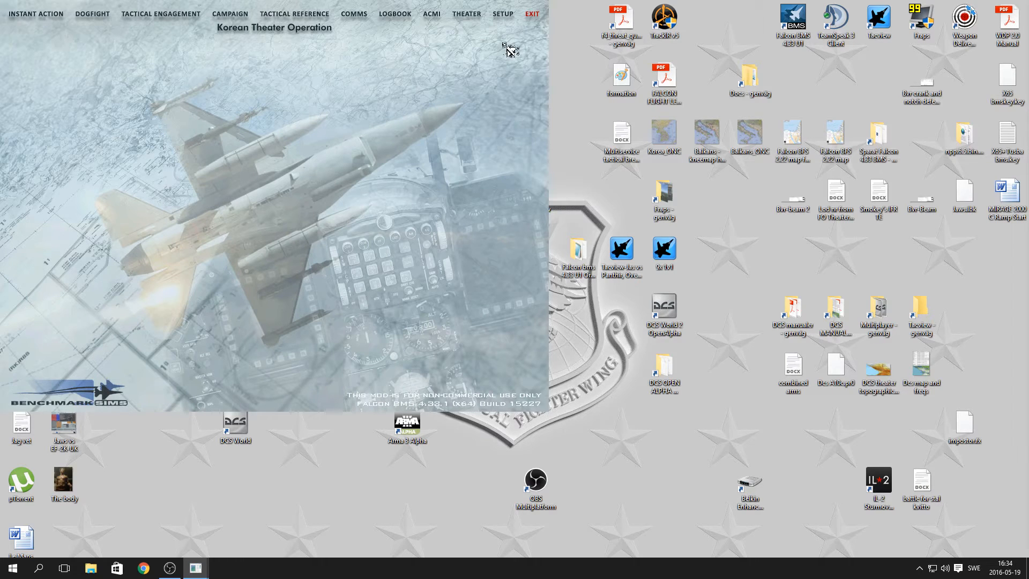
# Open the game's controller setup and check which keyboard files are available for loading, without loading one.
pyautogui.click(503, 15)
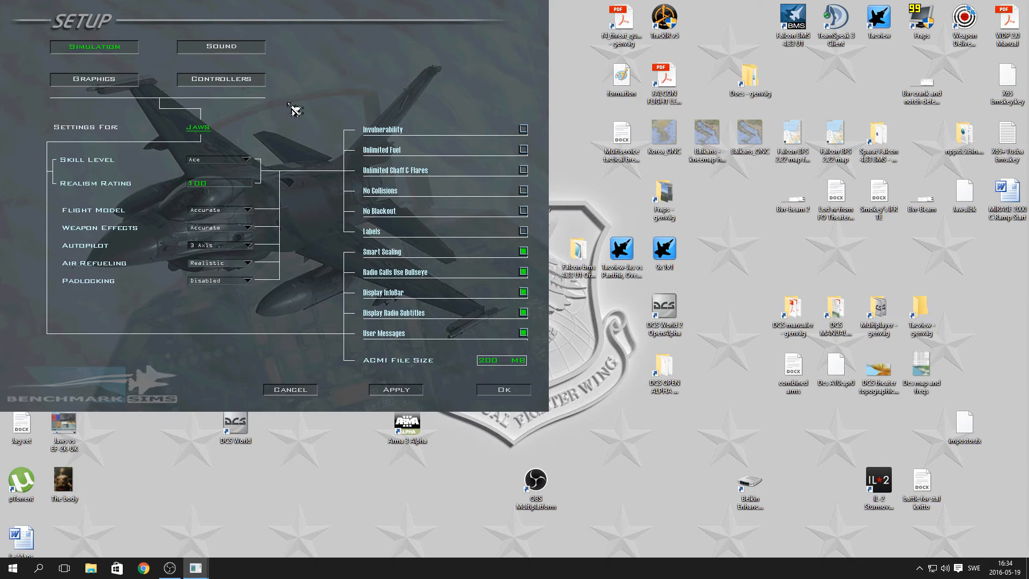
pyautogui.click(264, 83)
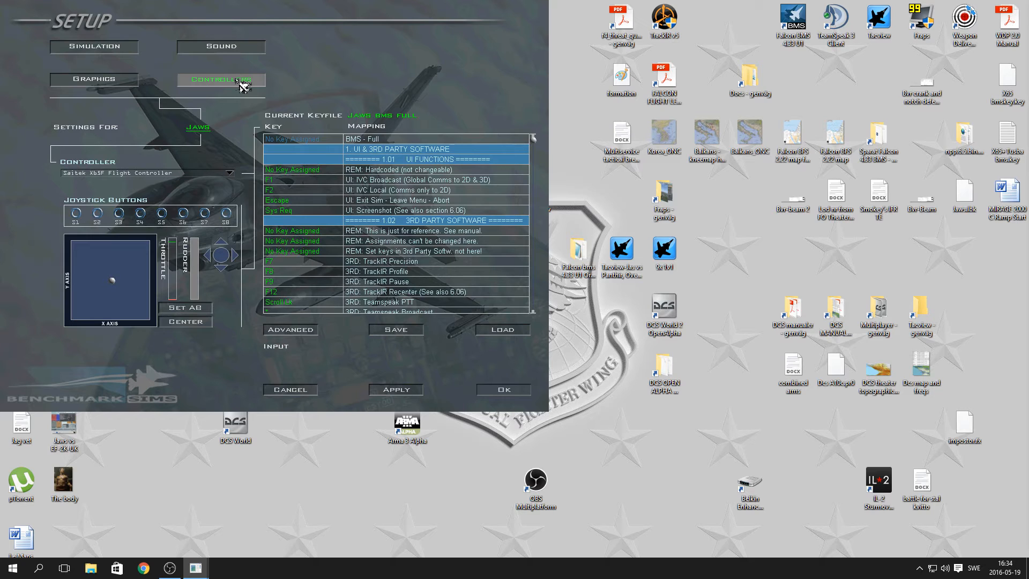
pyautogui.click(503, 330)
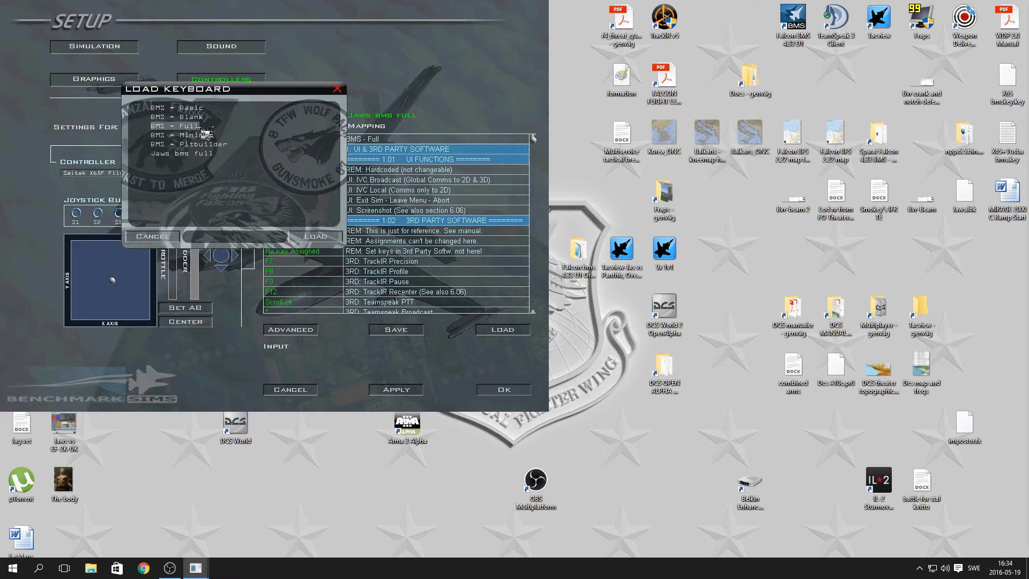
pyautogui.click(338, 88)
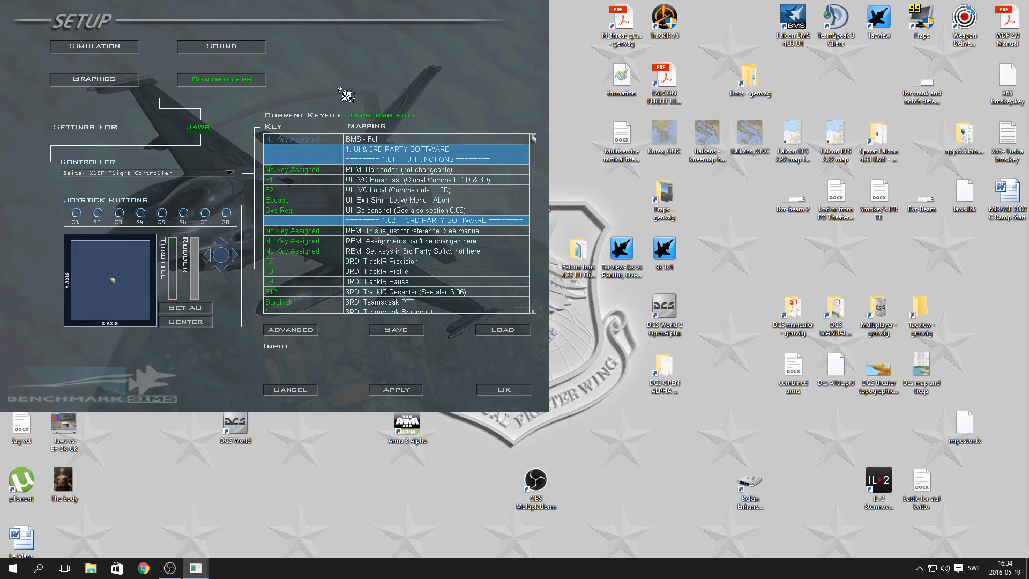
# Apply the controller setup and check which devices can be selected as the controller.
pyautogui.click(392, 393)
pyautogui.click(232, 173)
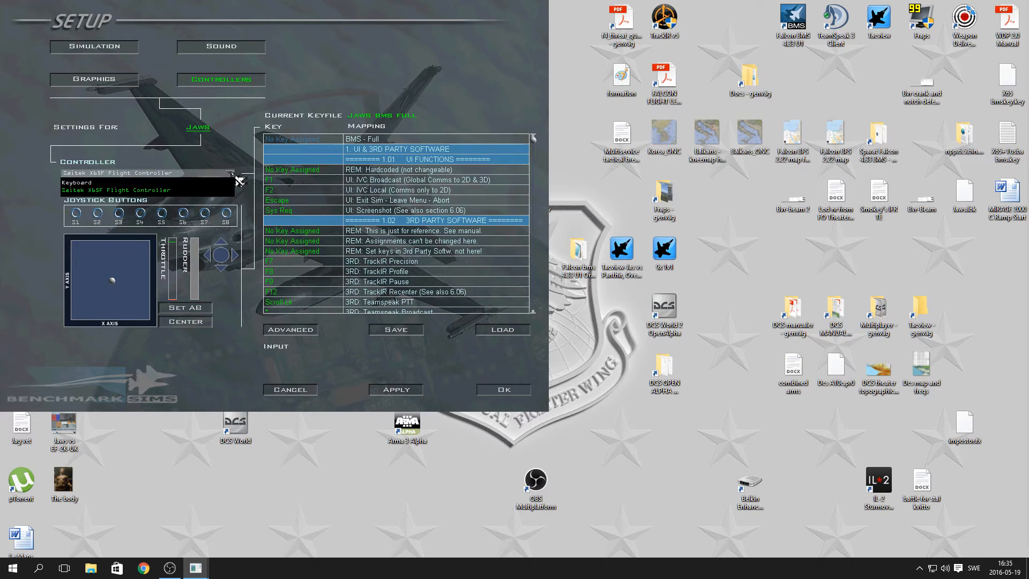
pyautogui.click(212, 157)
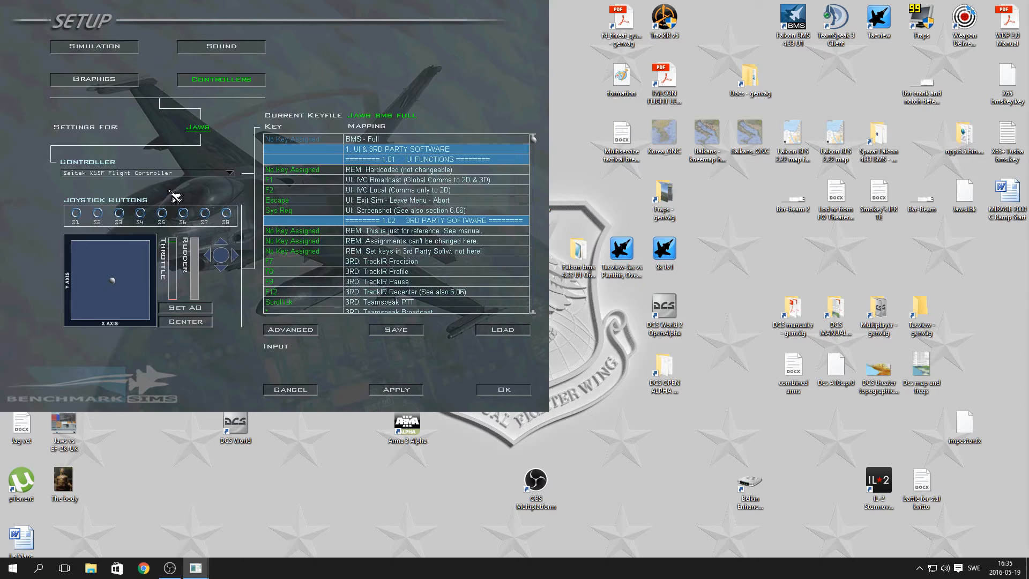
# Open the advanced controller options and check the devices assignable to the Throttle Axis among the flight controls.
pyautogui.click(290, 330)
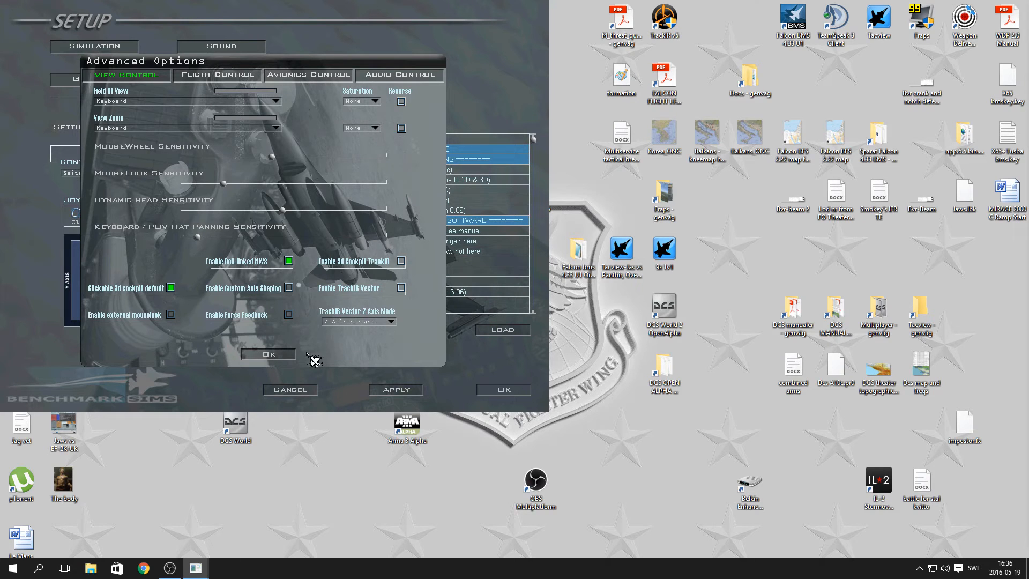
pyautogui.click(191, 77)
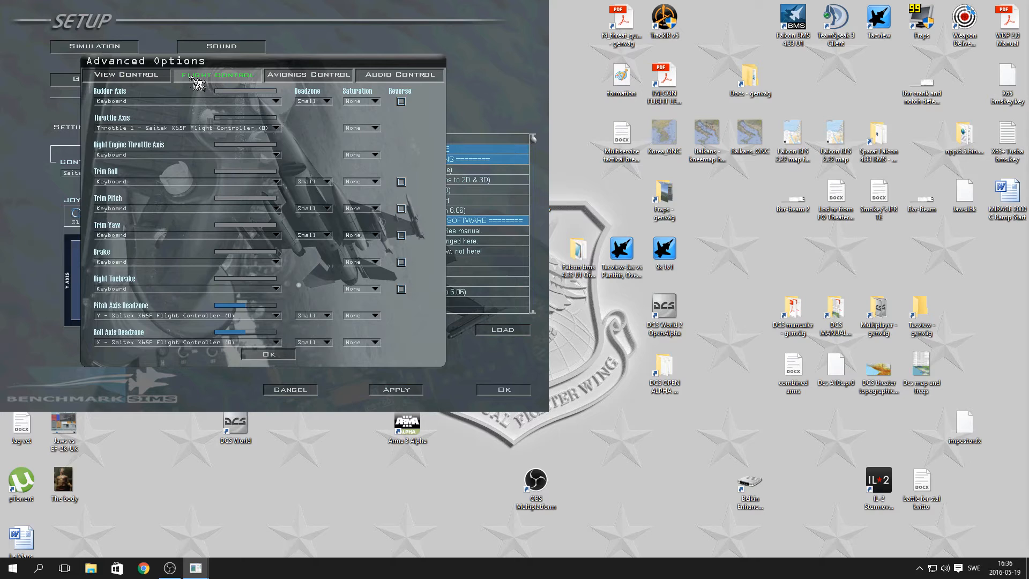
pyautogui.click(279, 129)
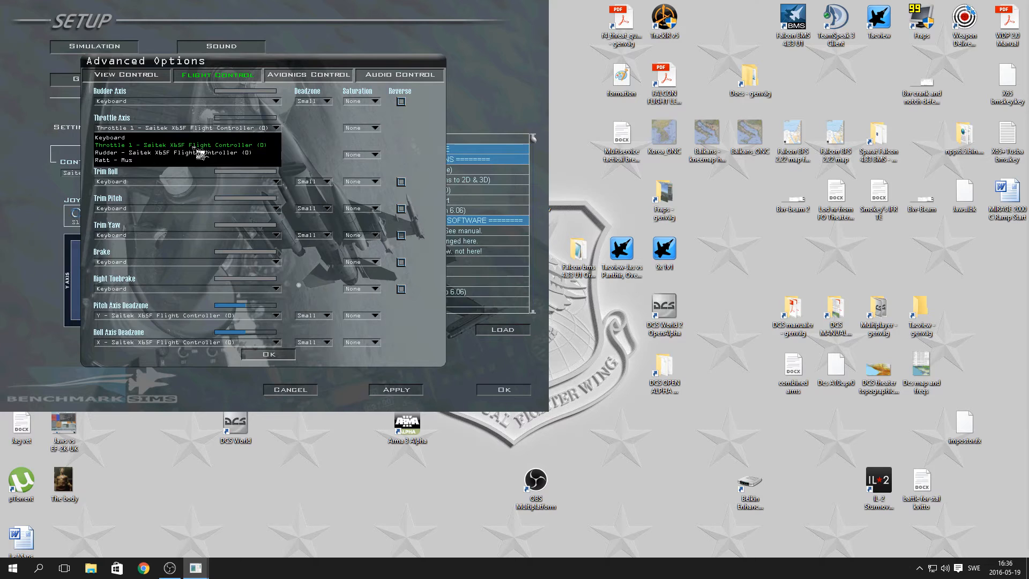
pyautogui.click(301, 140)
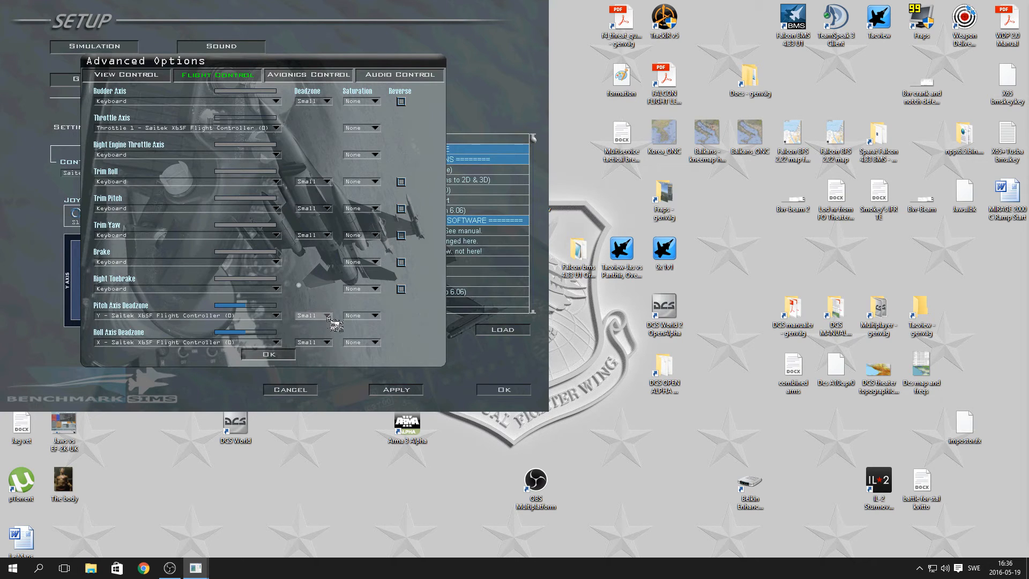
# Check the devices assignable to Cursor X among the avionics controls and close the advanced options.
pyautogui.click(303, 78)
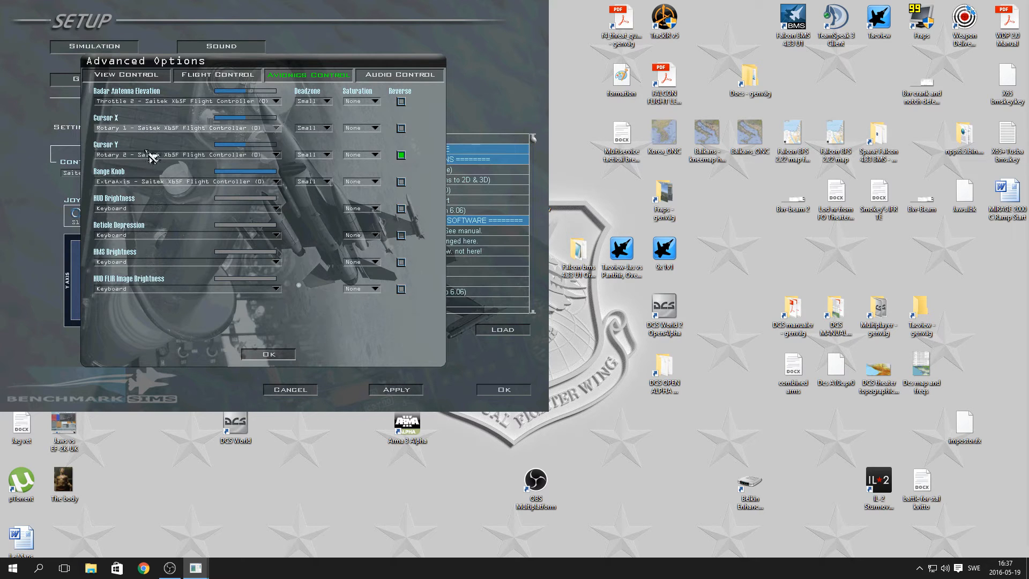
pyautogui.click(278, 129)
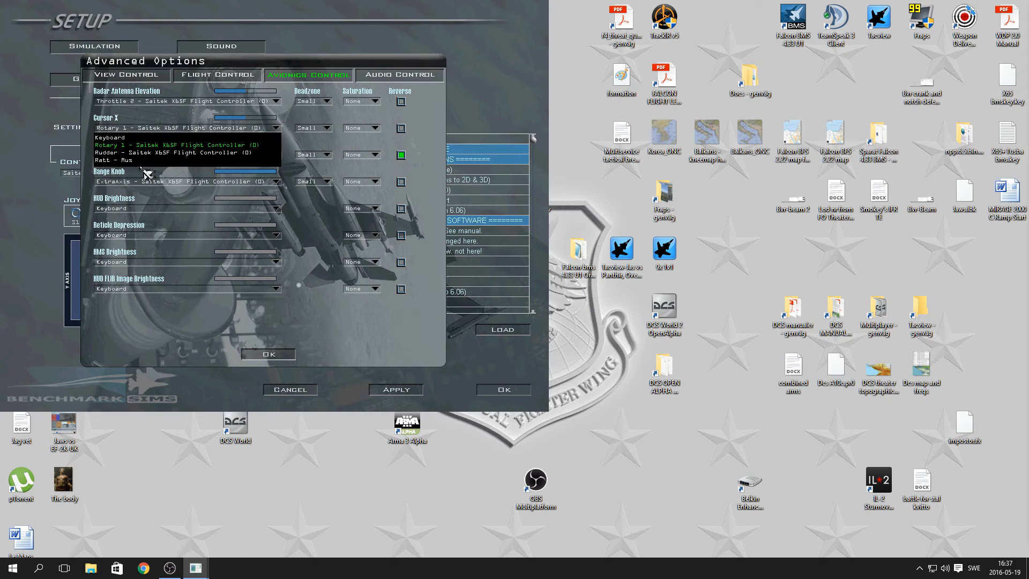
pyautogui.click(298, 123)
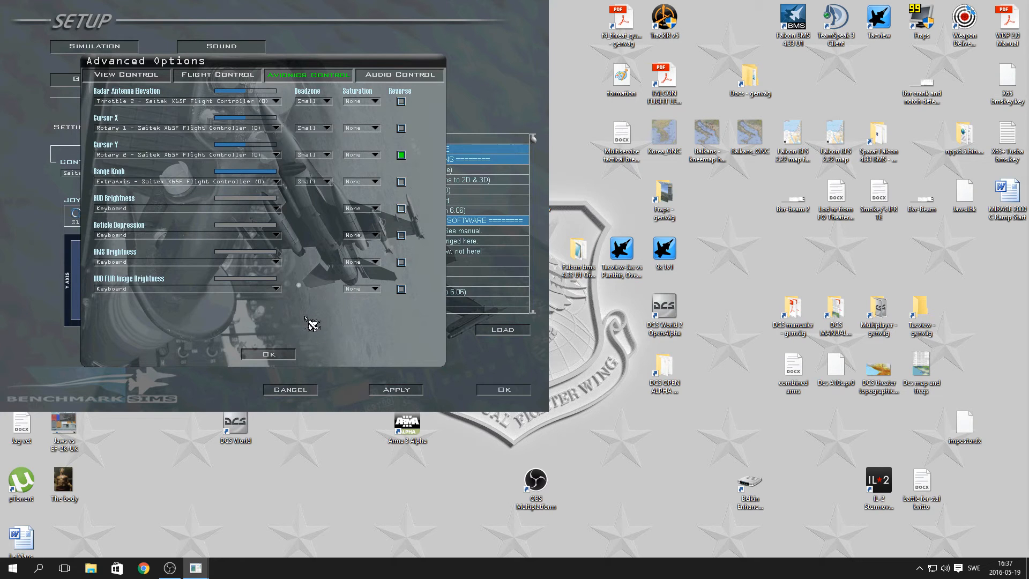
pyautogui.click(271, 355)
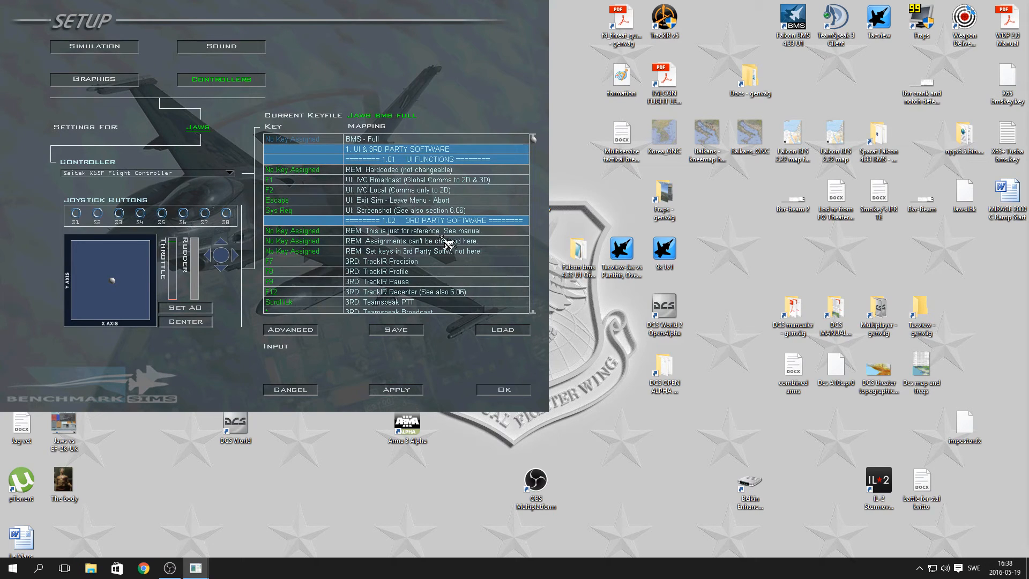
# Examine the current keyfile's key mappings, from the 3rd party software section through the throttle quadrant to the flight stick.
pyautogui.scroll(-4, 448, 244)
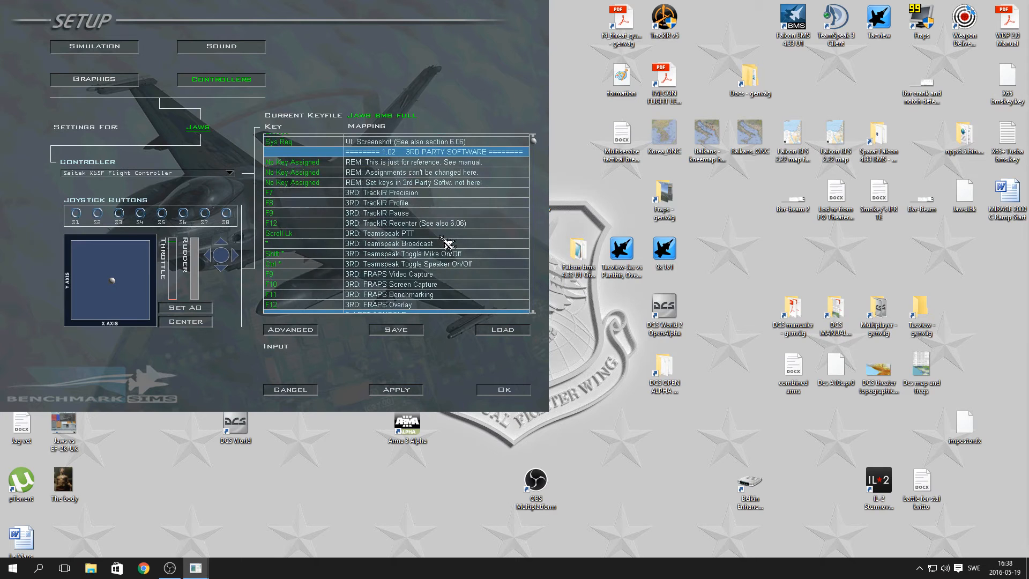
pyautogui.scroll(-6, 448, 243)
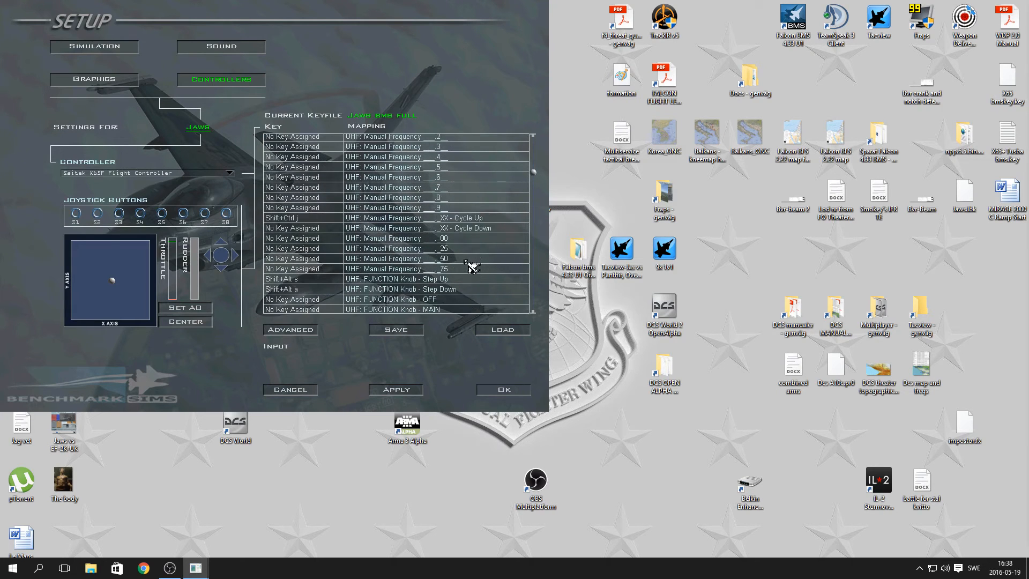
pyautogui.scroll(-6, 472, 274)
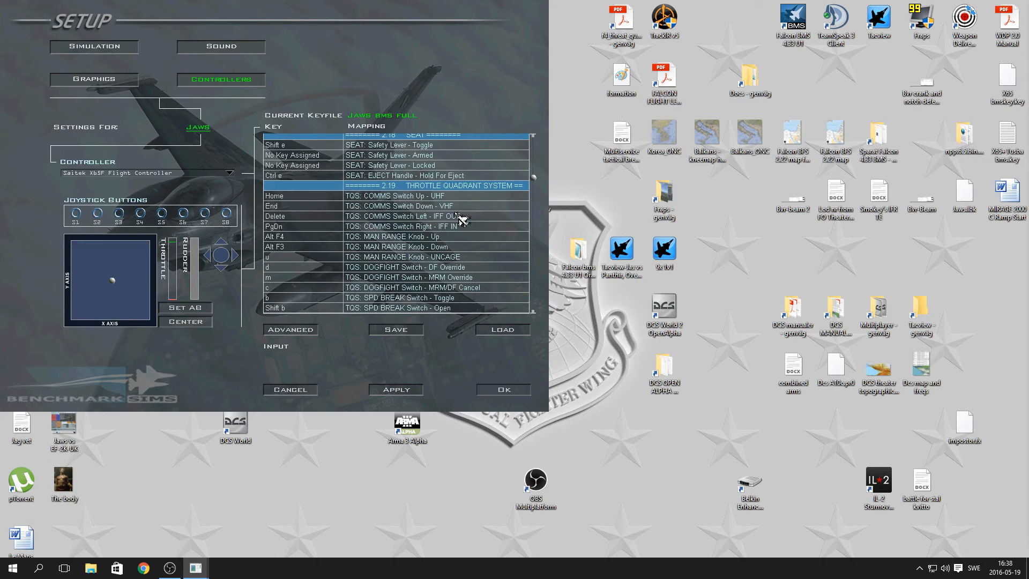
pyautogui.scroll(-1, 461, 219)
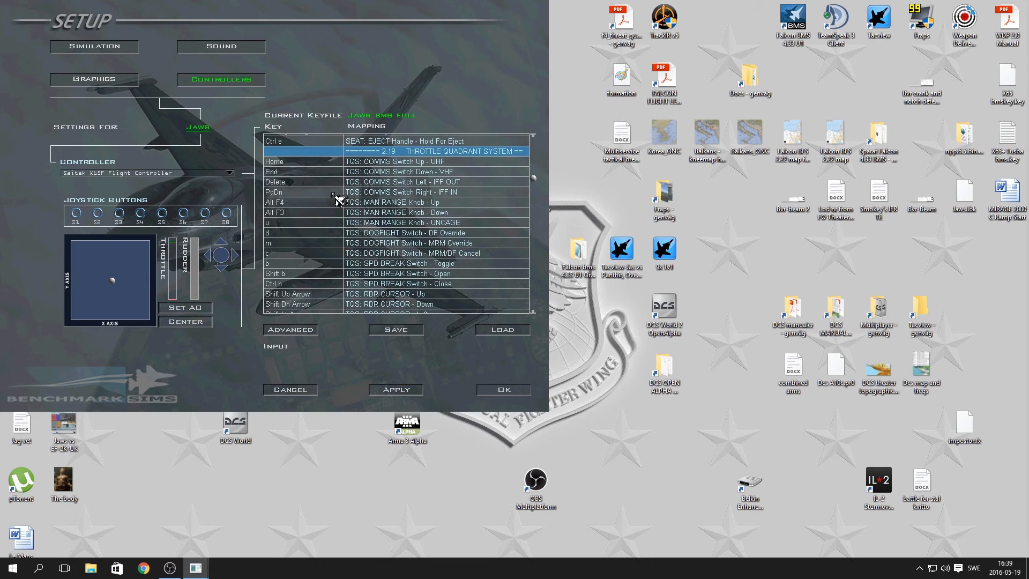
pyautogui.scroll(-5, 338, 200)
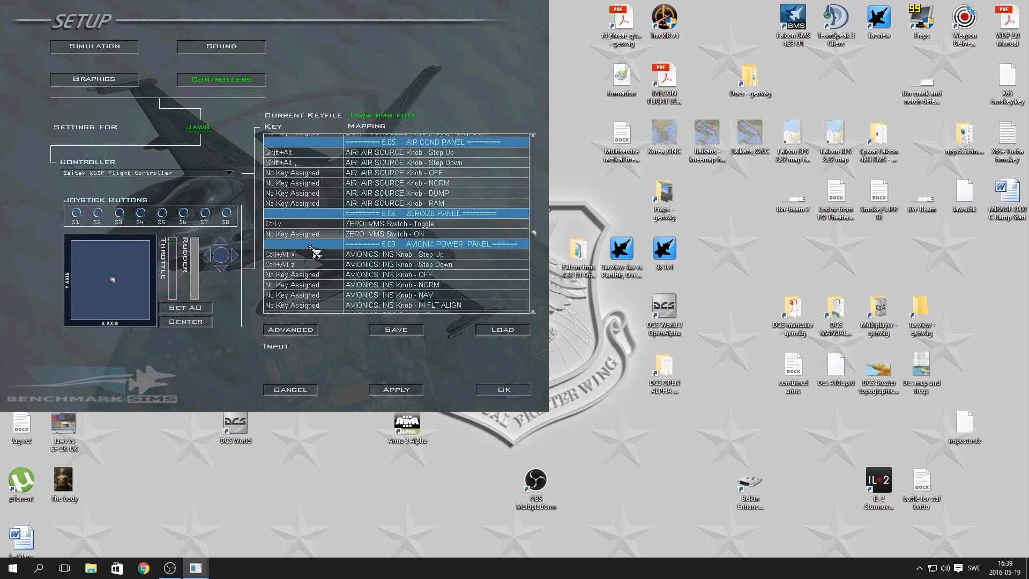
pyautogui.scroll(-10, 310, 266)
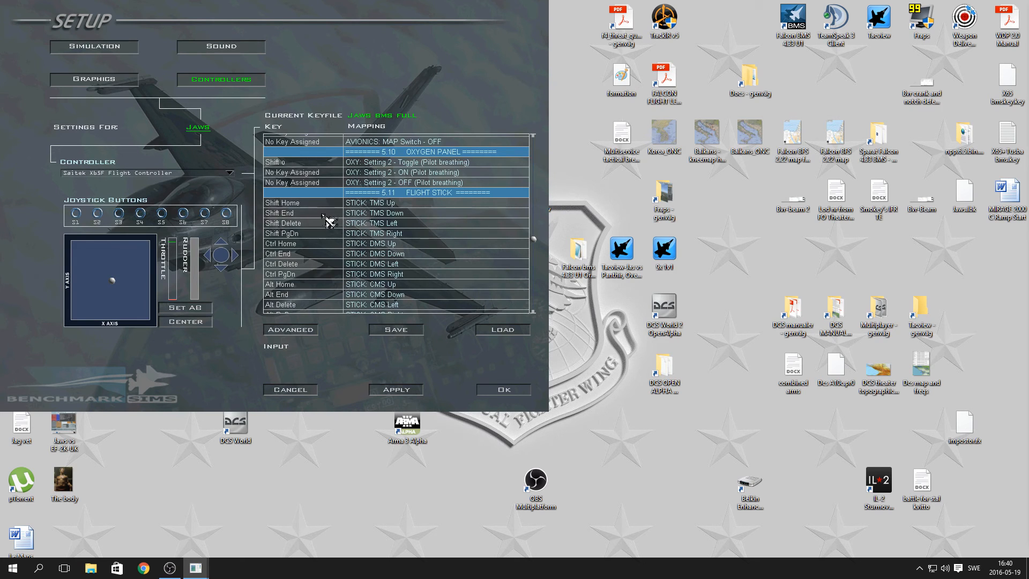
# Review the key mappings from the flight stick section to the other cockpit callbacks and apply the controller setup.
pyautogui.scroll(-5, 327, 222)
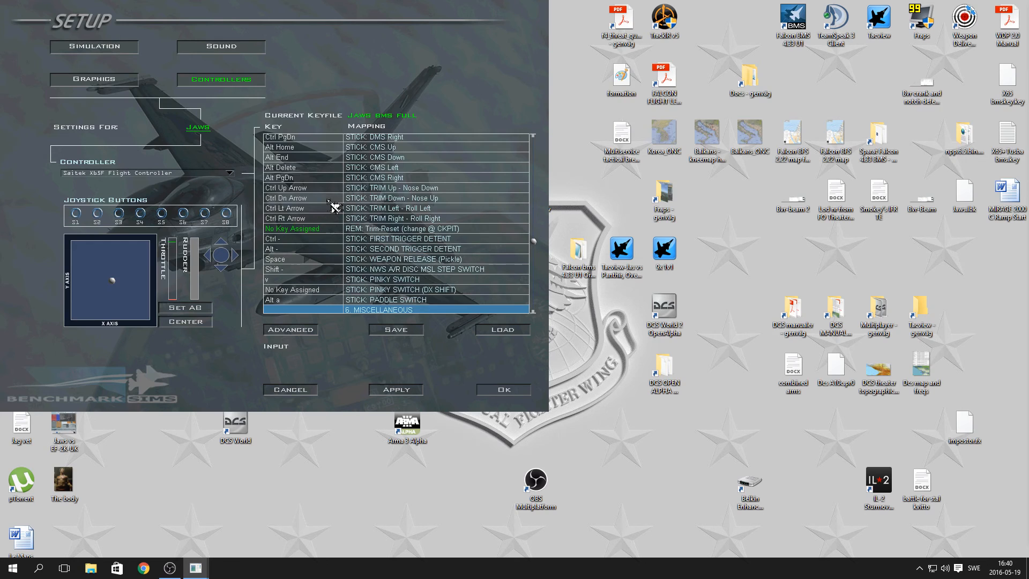
pyautogui.scroll(-1, 332, 217)
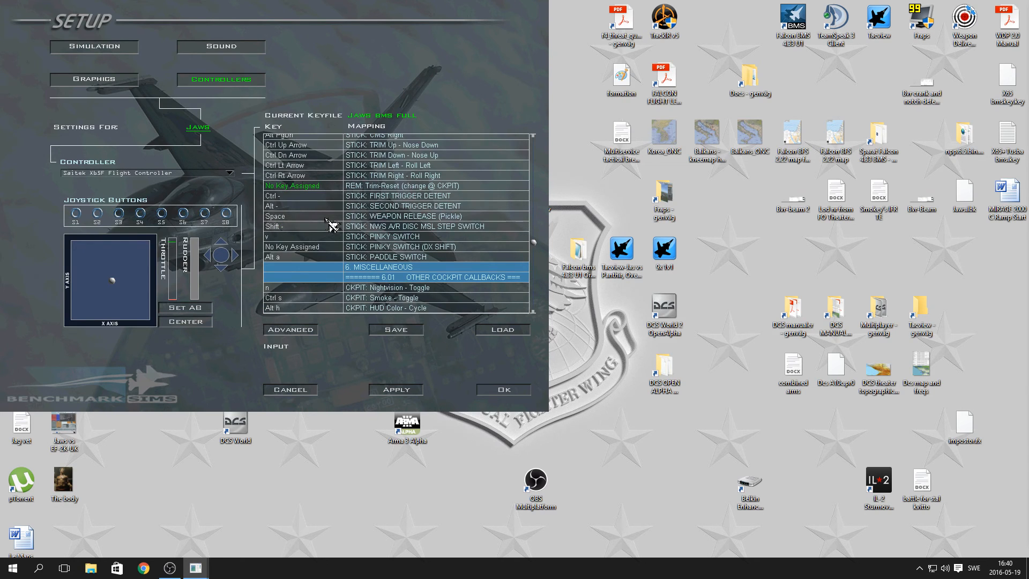
pyautogui.scroll(-1, 333, 225)
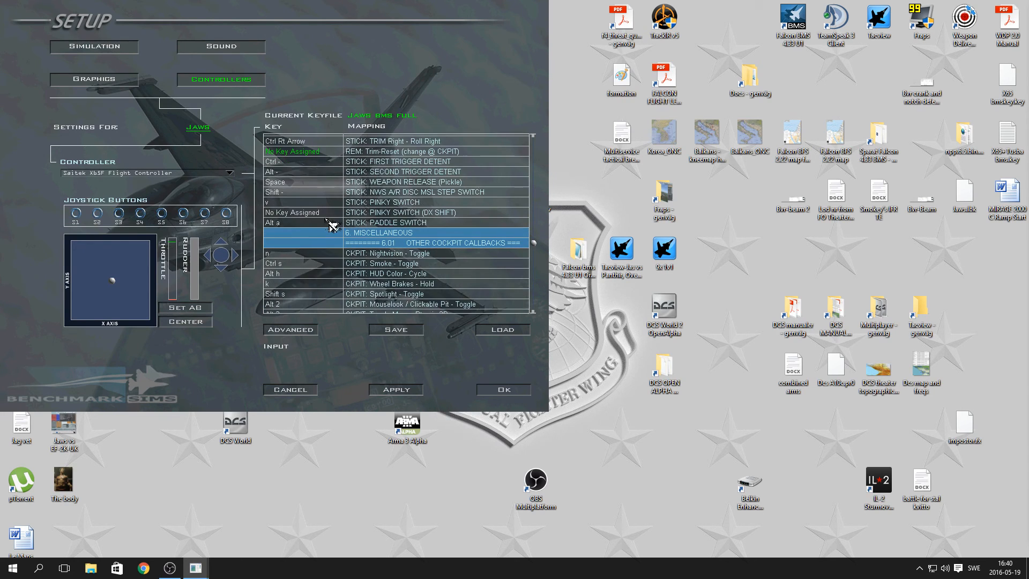
pyautogui.click(411, 389)
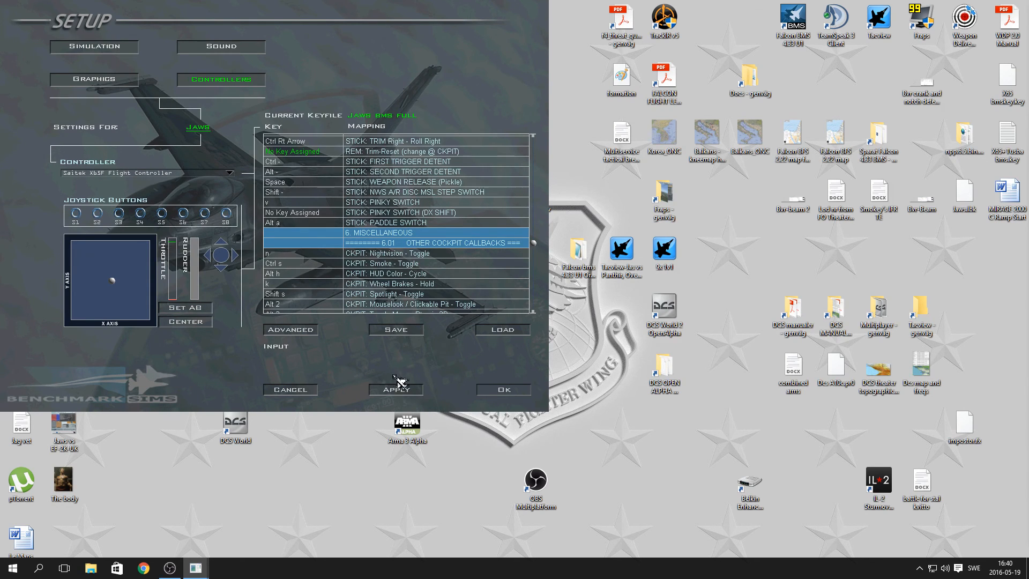
# Open the keyboard save dialog to view the existing keyfiles and close it without saving.
pyautogui.click(401, 333)
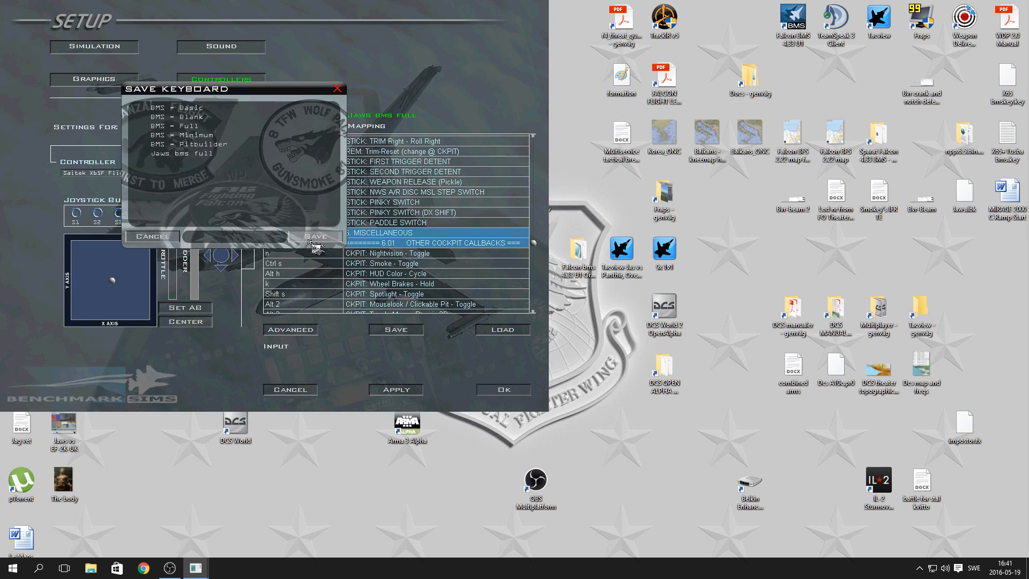
pyautogui.click(337, 88)
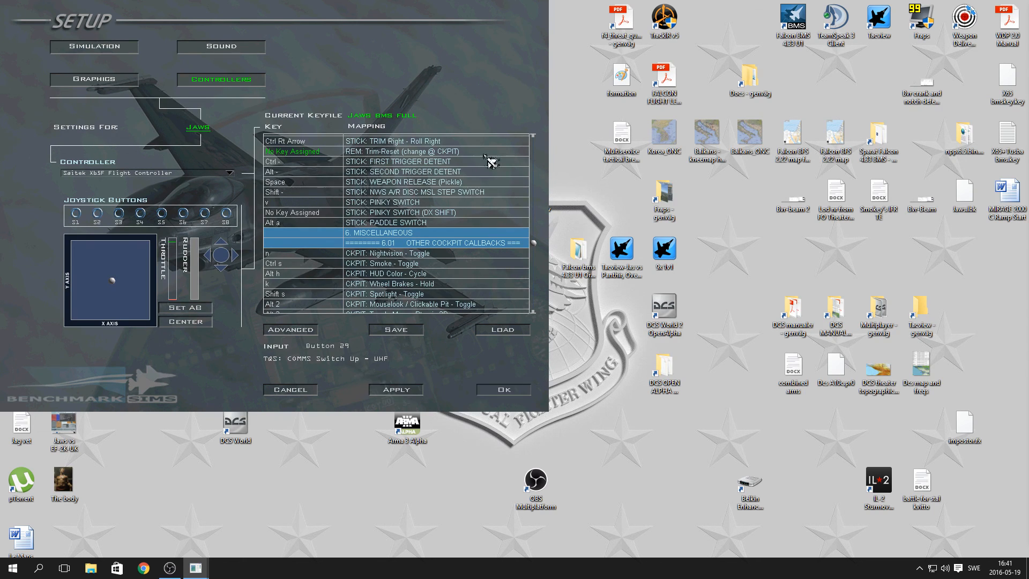
# Cancel out of the controller setup and start exiting the simulator.
pyautogui.click(304, 390)
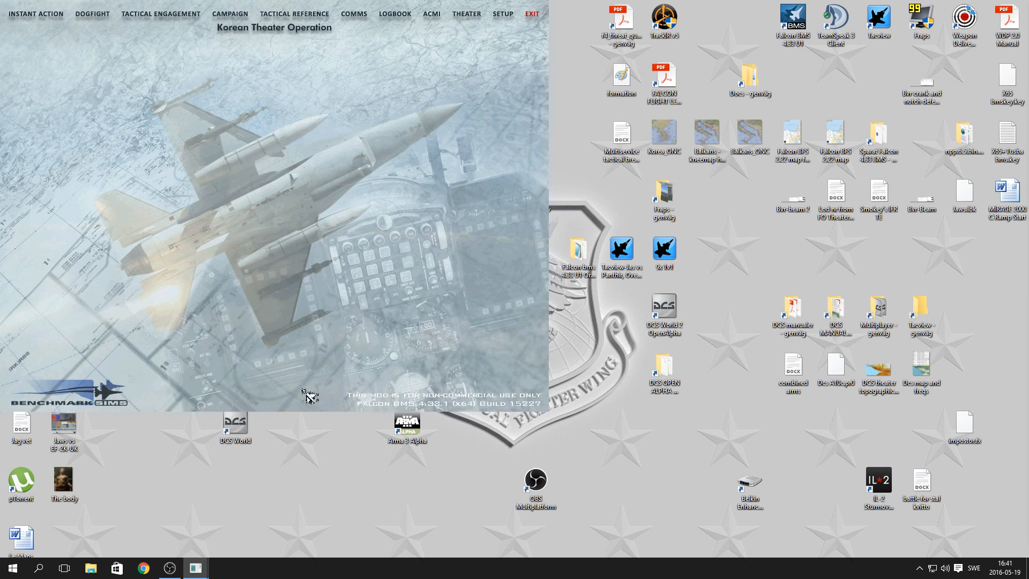
pyautogui.click(535, 13)
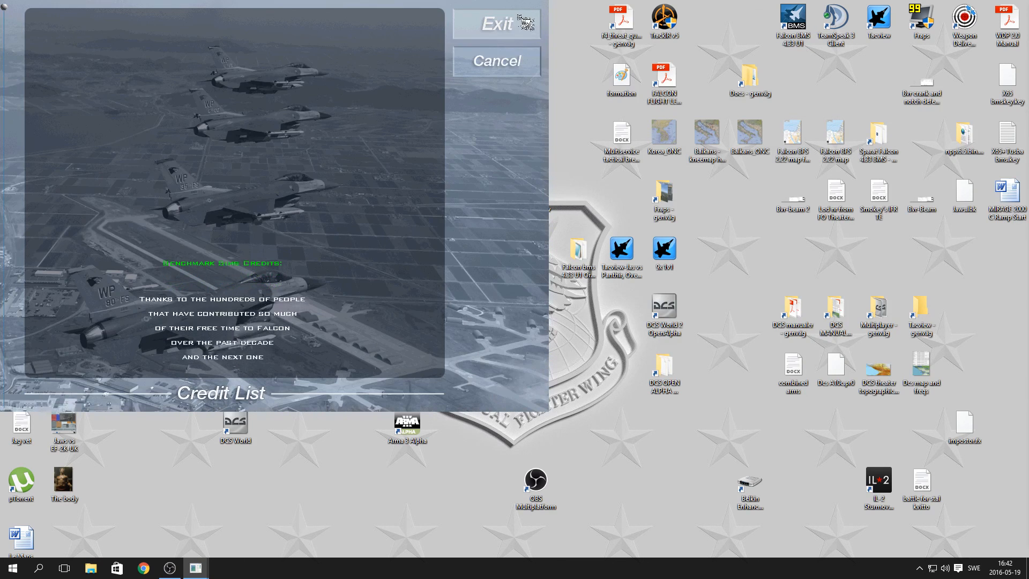